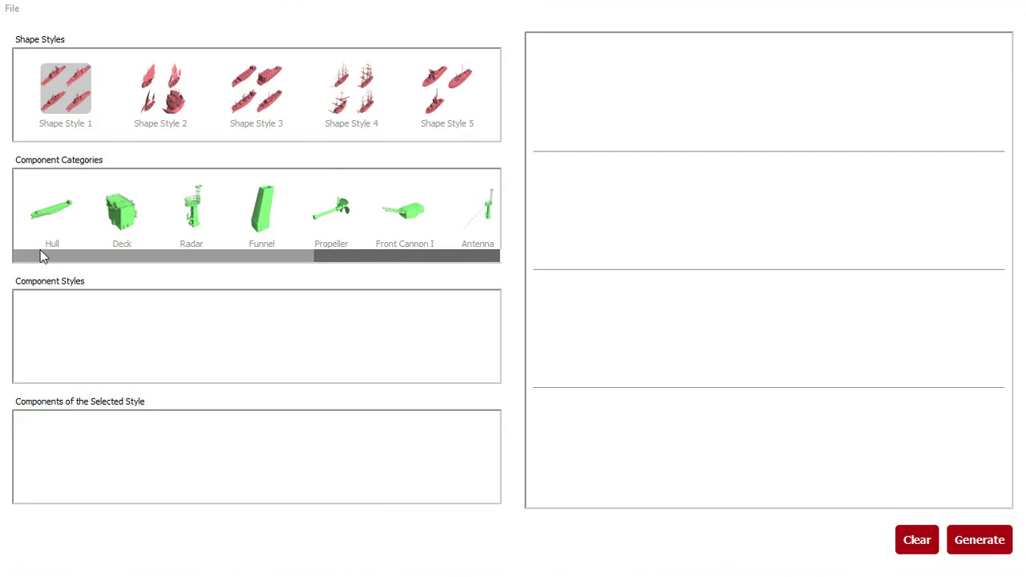
# Step: Compare the sailing-ship Shape Style 2 with modern-ship Shape Style 3, settling on Shape Style 2
pyautogui.moveTo(41, 256)
pyautogui.mouseDown()
pyautogui.moveTo(174, 240)
pyautogui.moveTo(215, 248)
pyautogui.moveTo(82, 259)
pyautogui.moveTo(40, 241)
pyautogui.moveTo(96, 259)
pyautogui.moveTo(281, 267)
pyautogui.moveTo(23, 252)
pyautogui.mouseUp()
pyautogui.click(156, 119)
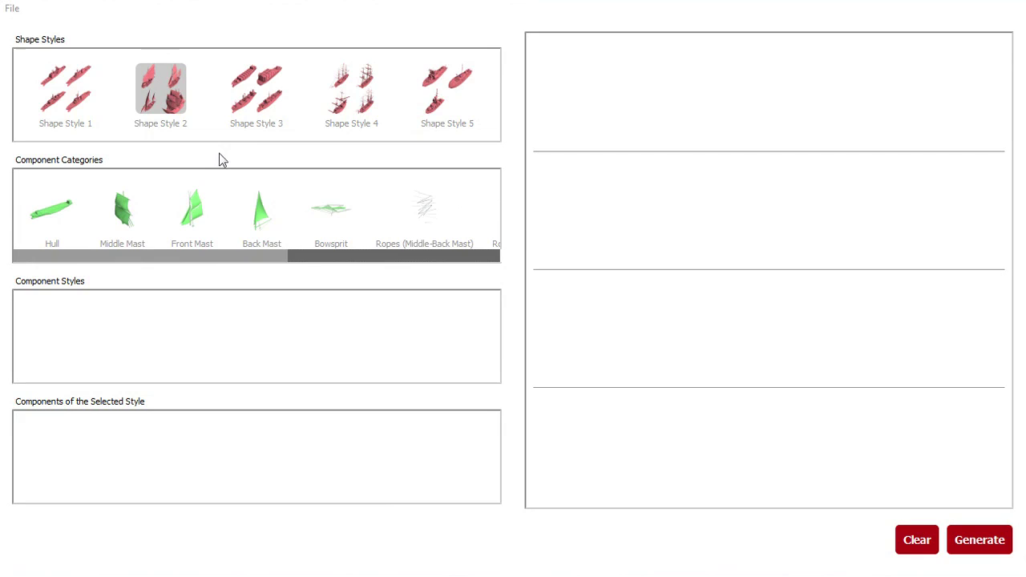
pyautogui.click(237, 112)
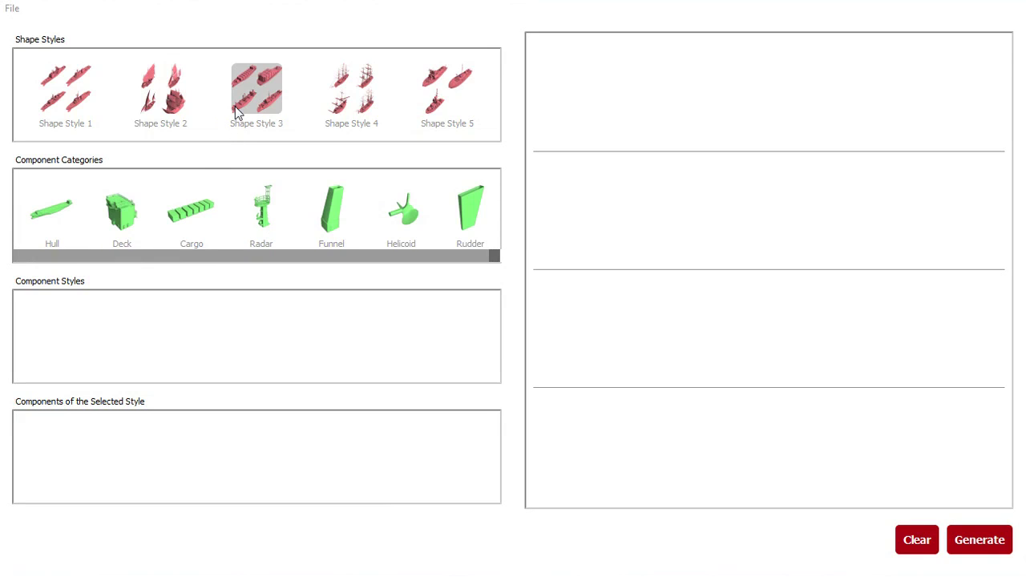
pyautogui.click(174, 115)
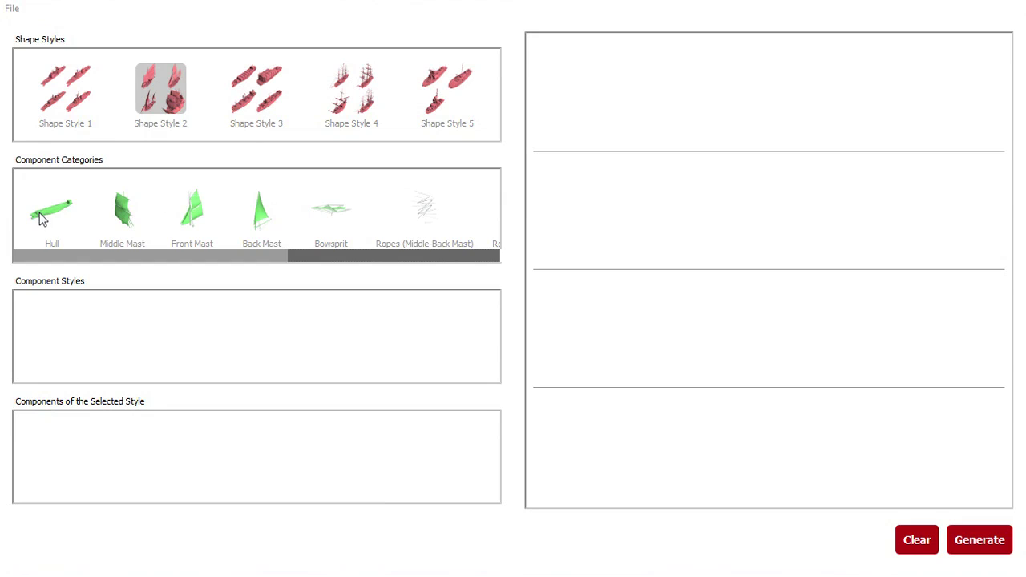
# Step: List the sailing-ship hulls of Hull Style 4, then those of Hull Style 3
pyautogui.click(39, 218)
pyautogui.click(128, 336)
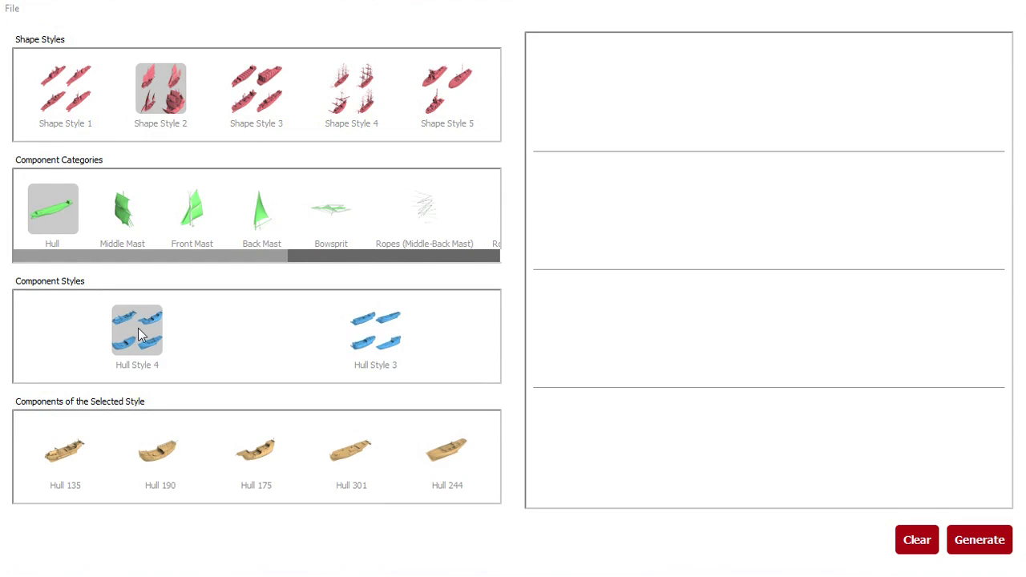
pyautogui.click(369, 333)
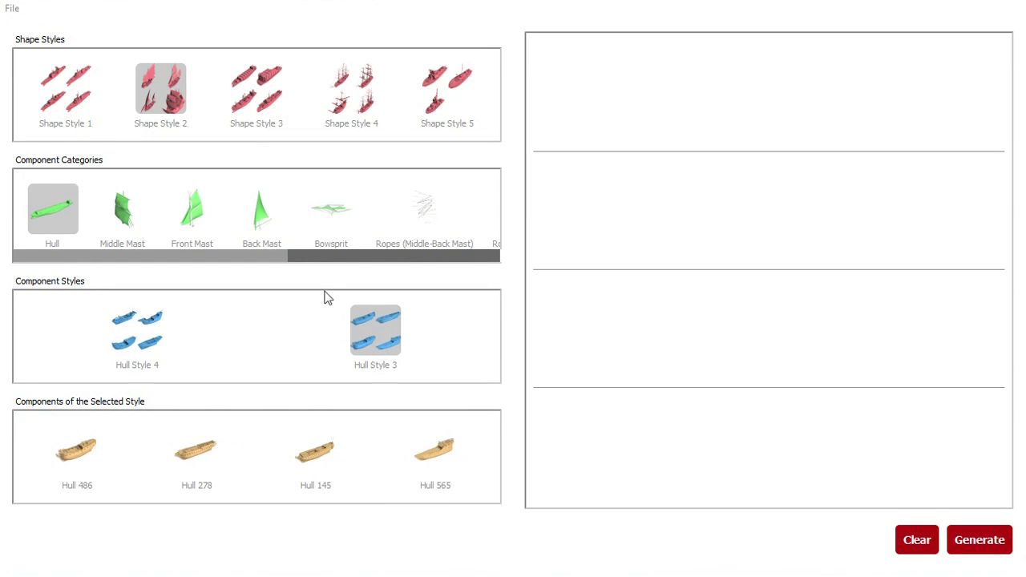
# Step: Constrain Shape Style 2 with the Middle Mast, Front Mast and Back Mast parts
pyautogui.moveTo(172, 96); pyautogui.dragTo(634, 89)
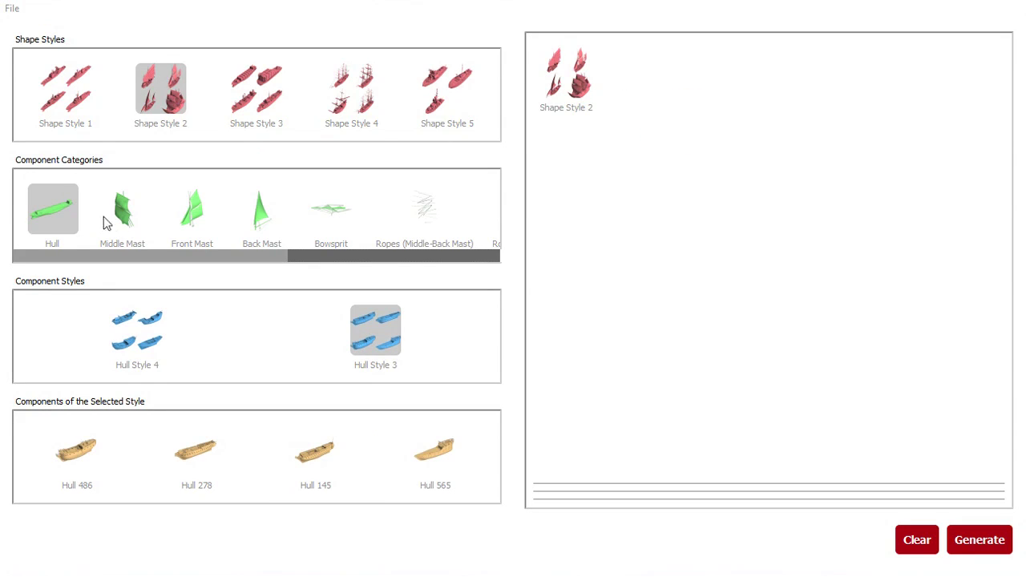
pyautogui.moveTo(122, 214); pyautogui.dragTo(542, 160)
pyautogui.moveTo(193, 210); pyautogui.dragTo(579, 276)
pyautogui.click(261, 215)
pyautogui.moveTo(261, 215); pyautogui.dragTo(705, 258)
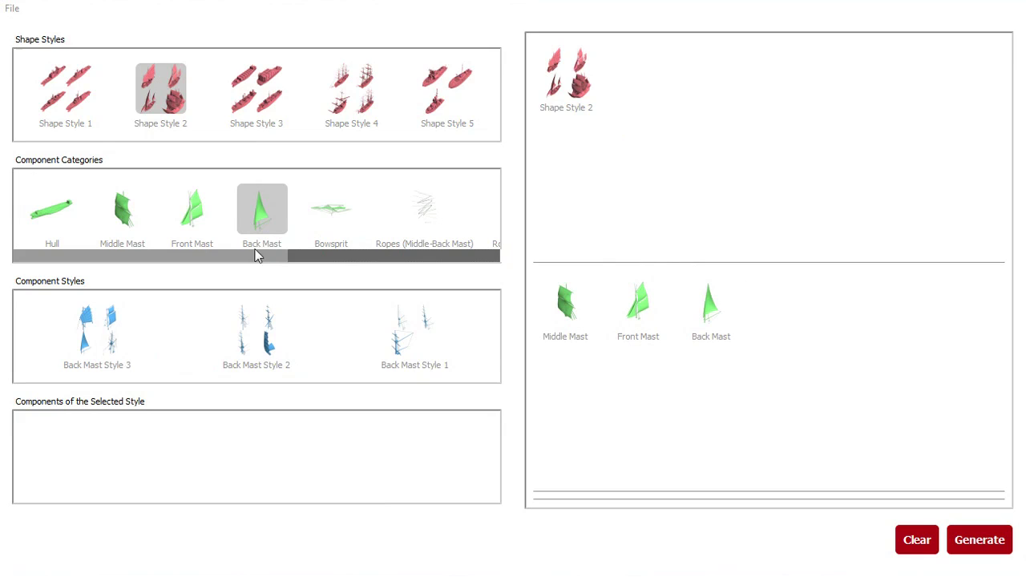
# Step: Add Front Mast Style 2 and Front Mast Style 3 as constraints
pyautogui.click(199, 230)
pyautogui.moveTo(94, 319); pyautogui.dragTo(257, 362)
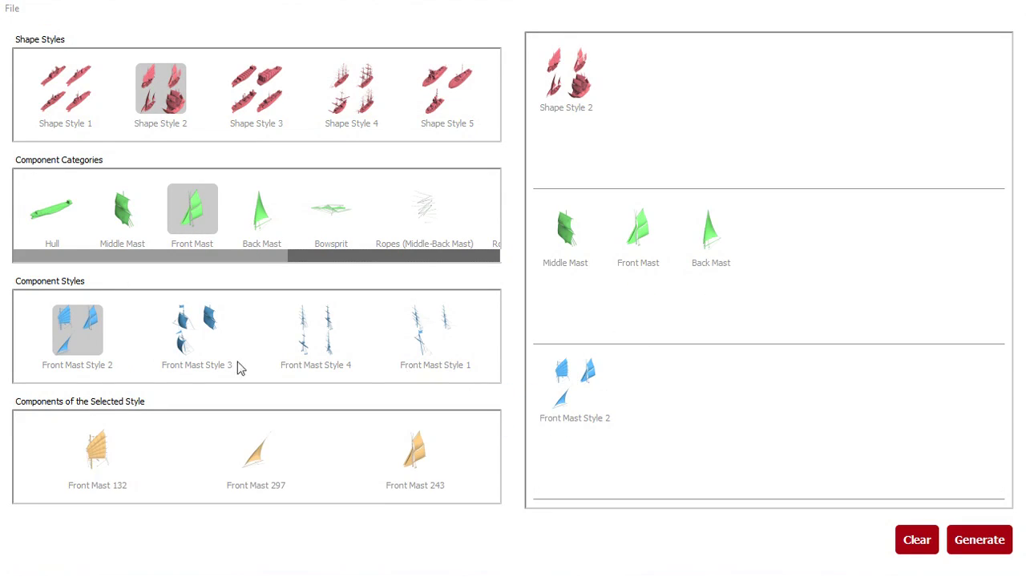
pyautogui.moveTo(196, 333); pyautogui.dragTo(613, 371)
# Step: Add Hulls 135, 175, 301 and 244 from Hull Style 4, then generate the ships
pyautogui.click(53, 215)
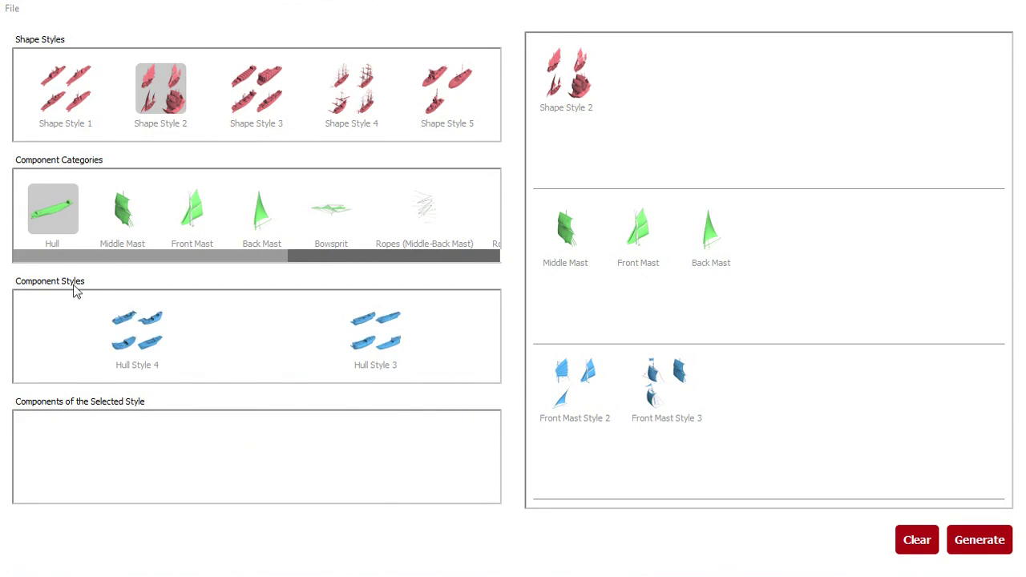
pyautogui.click(122, 330)
pyautogui.moveTo(80, 449); pyautogui.dragTo(540, 443)
pyautogui.moveTo(248, 453); pyautogui.dragTo(630, 435)
pyautogui.moveTo(351, 453); pyautogui.dragTo(637, 409)
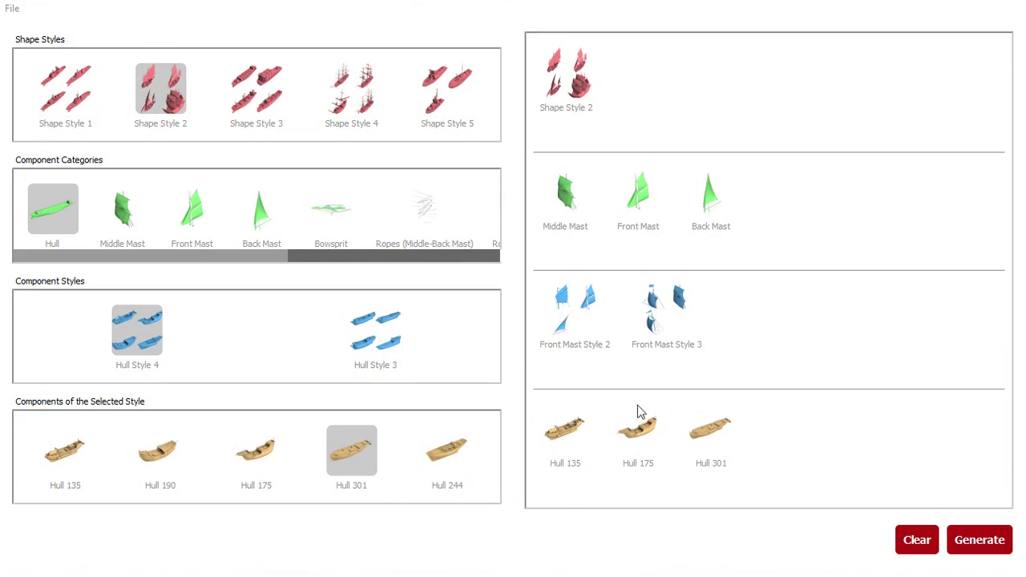
pyautogui.moveTo(447, 451); pyautogui.dragTo(745, 462)
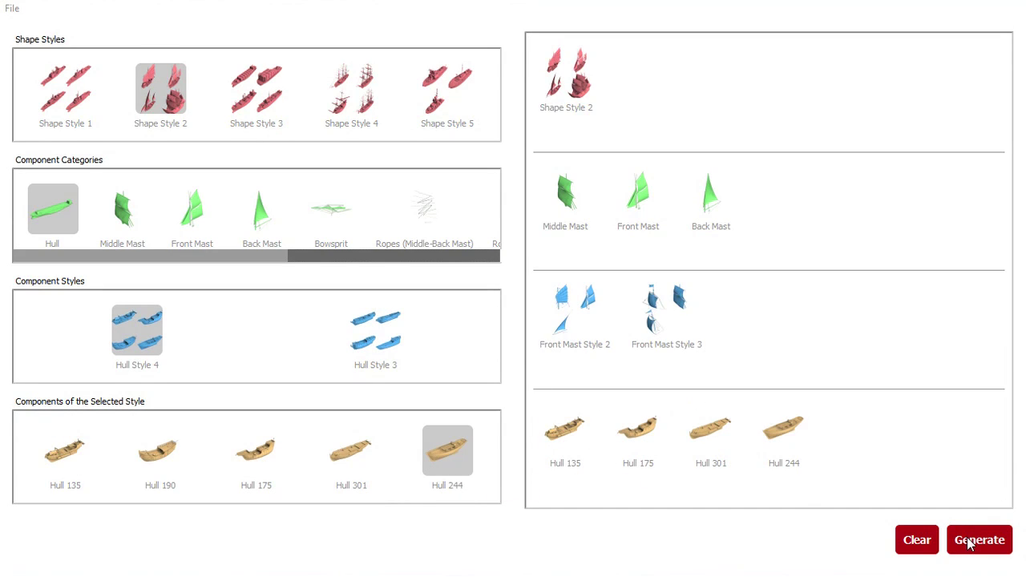
pyautogui.click(970, 544)
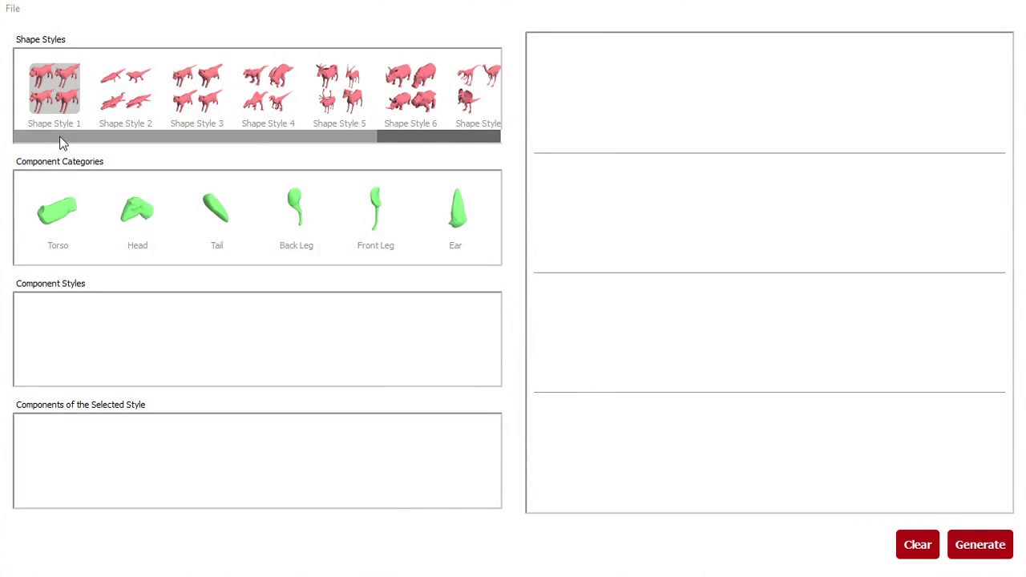
# Step: Generate a gallery from Shape Style 9 alone, dismiss it, then constrain with Shape Style 8
pyautogui.moveTo(70, 142); pyautogui.dragTo(170, 141)
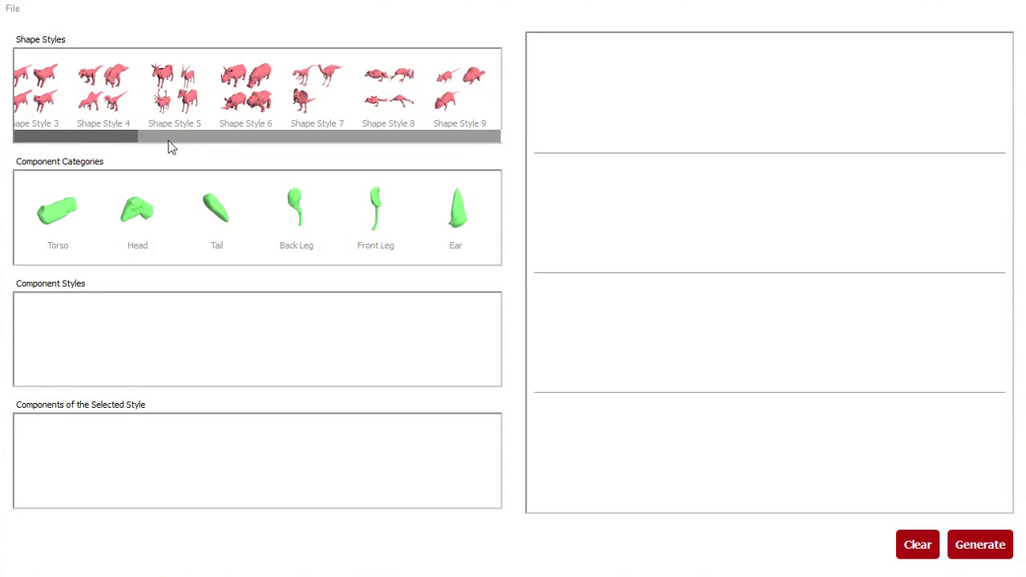
pyautogui.moveTo(440, 108); pyautogui.dragTo(613, 65)
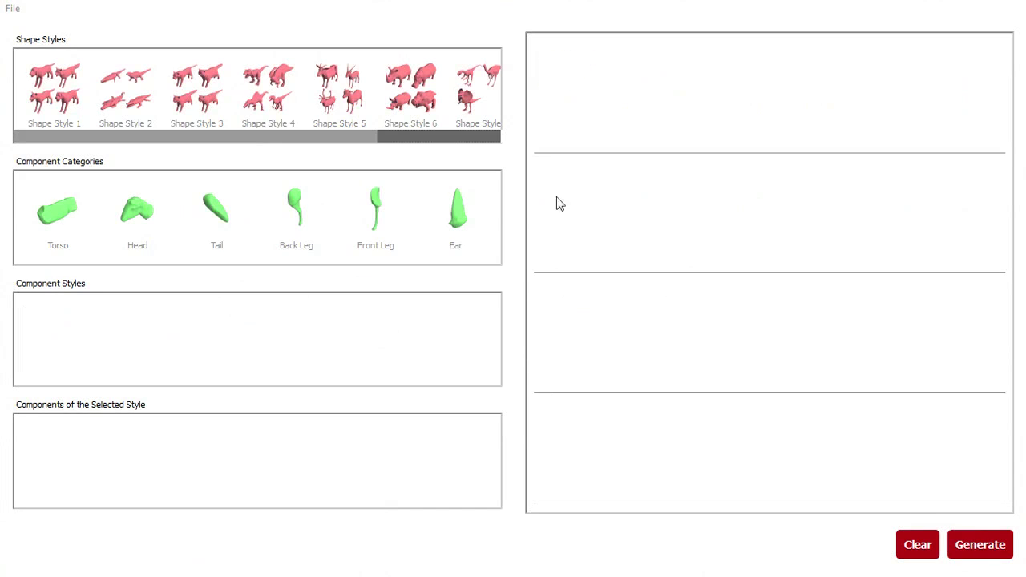
pyautogui.click(489, 138)
pyautogui.moveTo(388, 112); pyautogui.dragTo(606, 110)
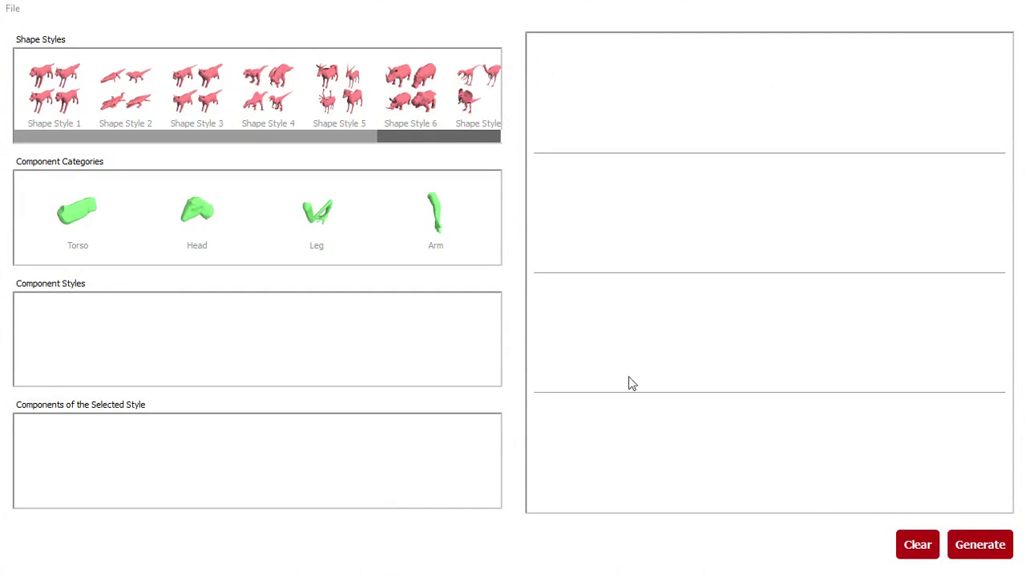
# Step: Constrain Shape Style 4 with Torsos 427, 517, 543 and 461 from Torso Style 10
pyautogui.moveTo(293, 117); pyautogui.dragTo(591, 98)
pyautogui.click(69, 223)
pyautogui.click(255, 343)
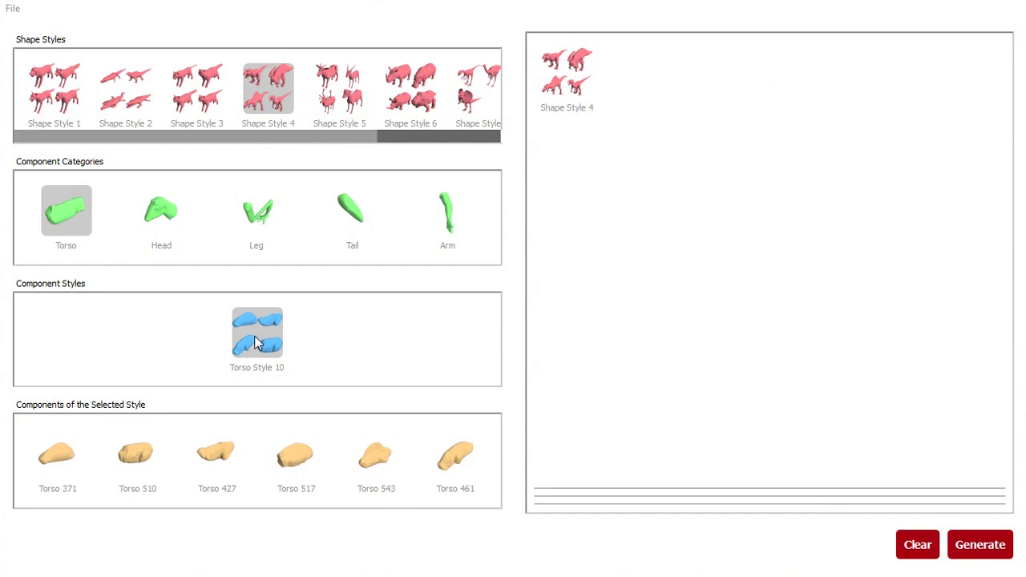
pyautogui.moveTo(574, 420); pyautogui.dragTo(573, 420)
pyautogui.moveTo(296, 454); pyautogui.dragTo(633, 393)
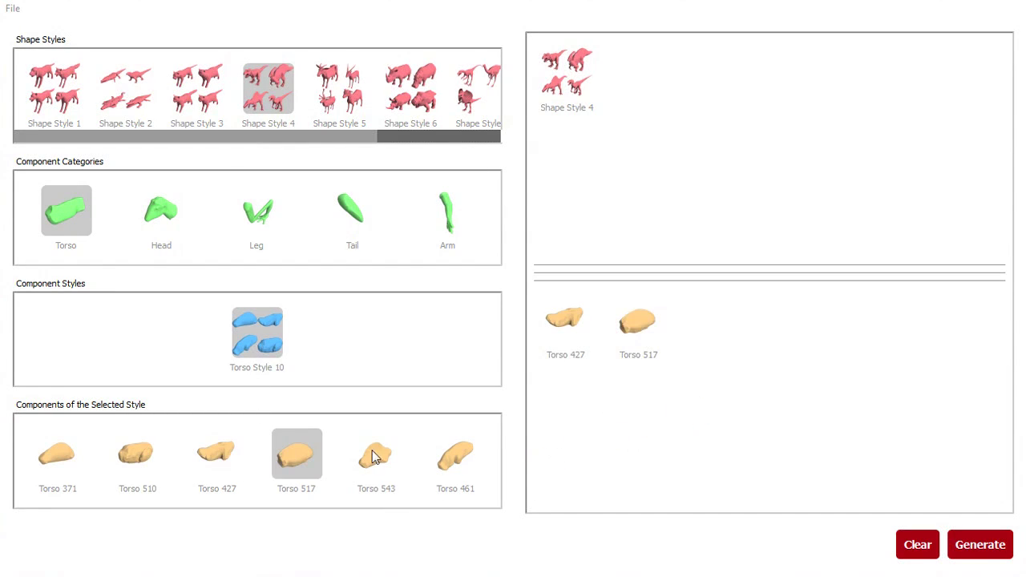
pyautogui.moveTo(376, 454); pyautogui.dragTo(638, 401)
pyautogui.moveTo(441, 469); pyautogui.dragTo(833, 391)
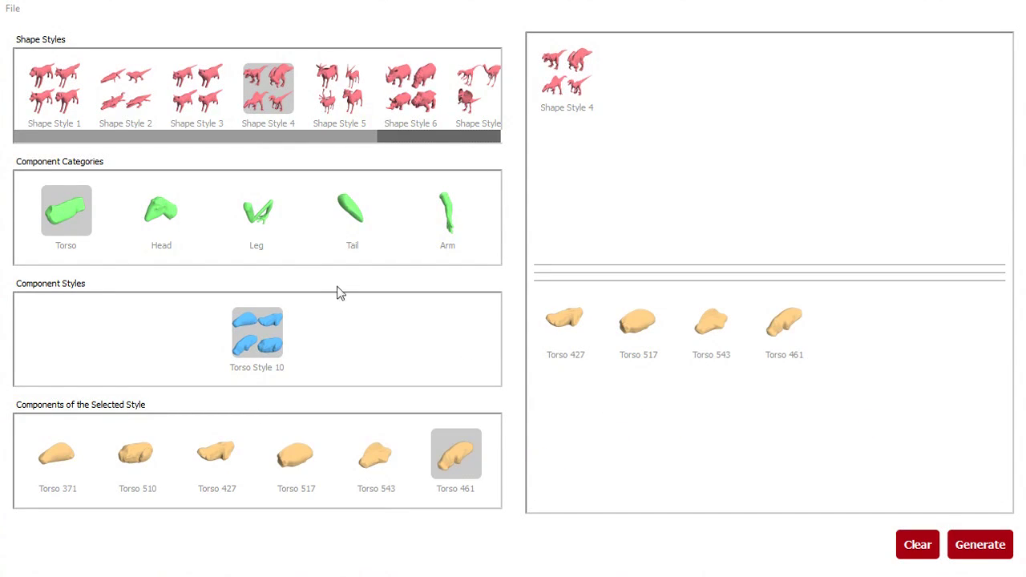
# Step: Add Head Style 2 as a constraint and generate the dinosaur gallery
pyautogui.click(176, 216)
pyautogui.click(360, 339)
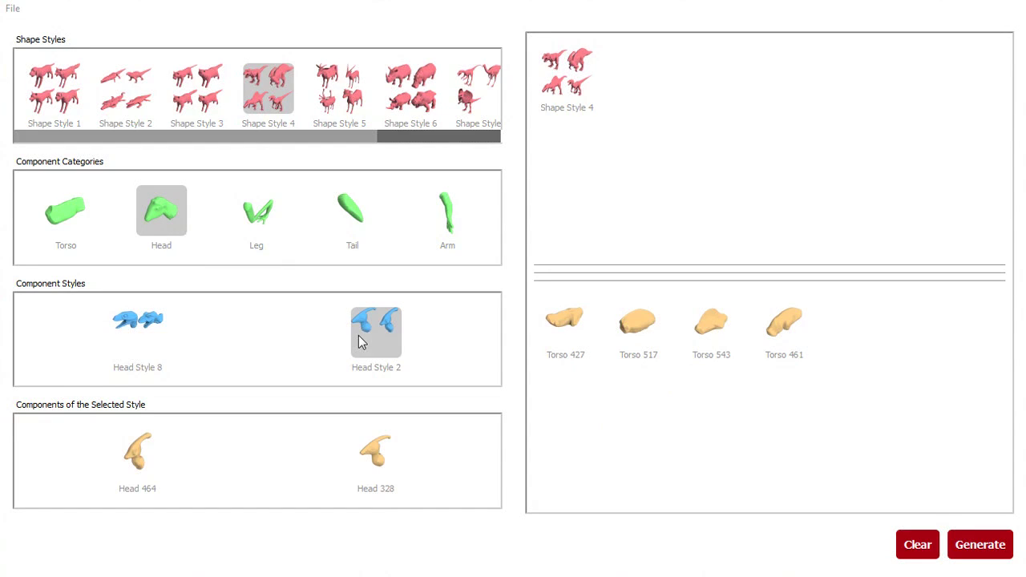
pyautogui.moveTo(362, 347); pyautogui.dragTo(699, 221)
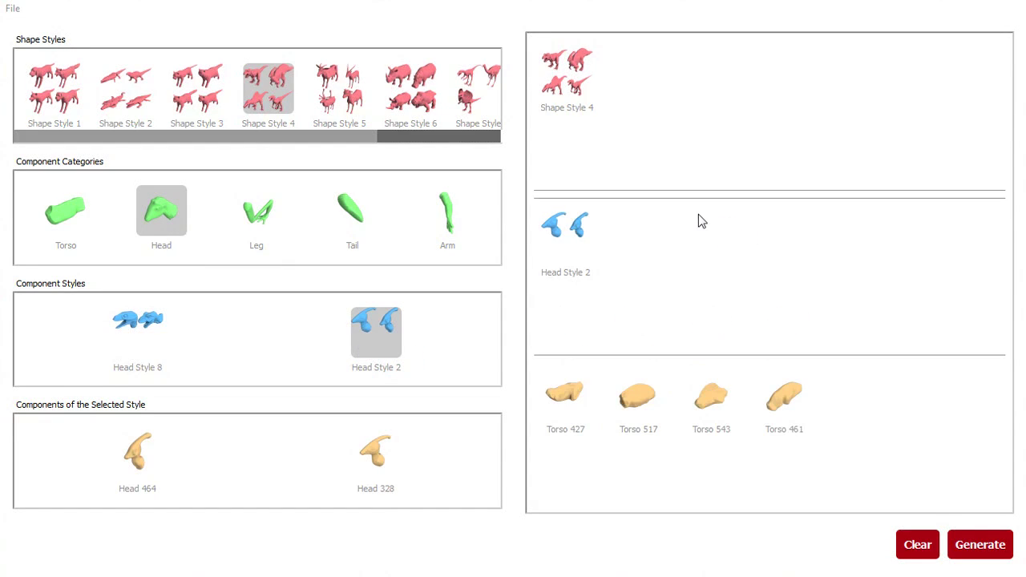
pyautogui.click(979, 545)
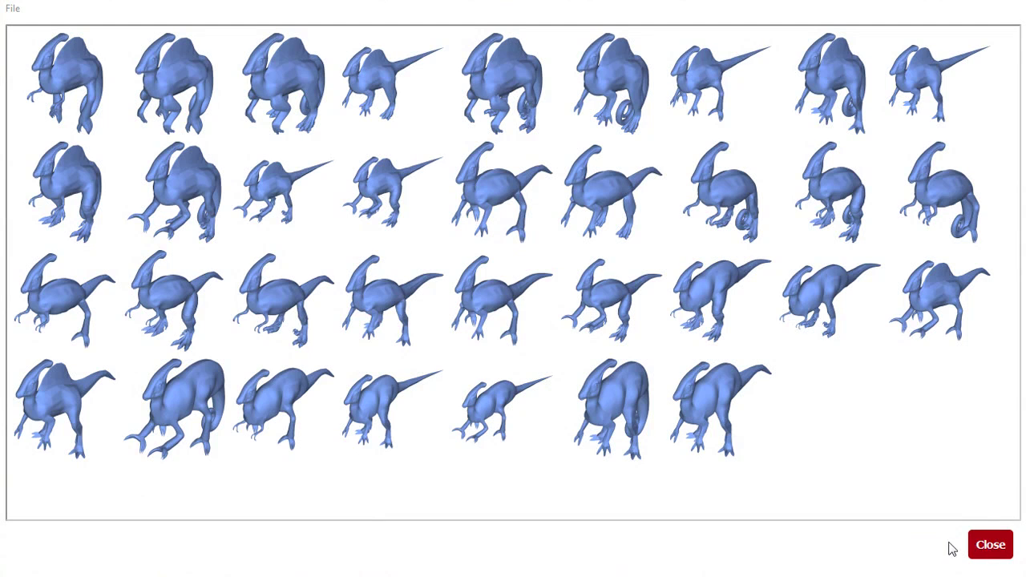